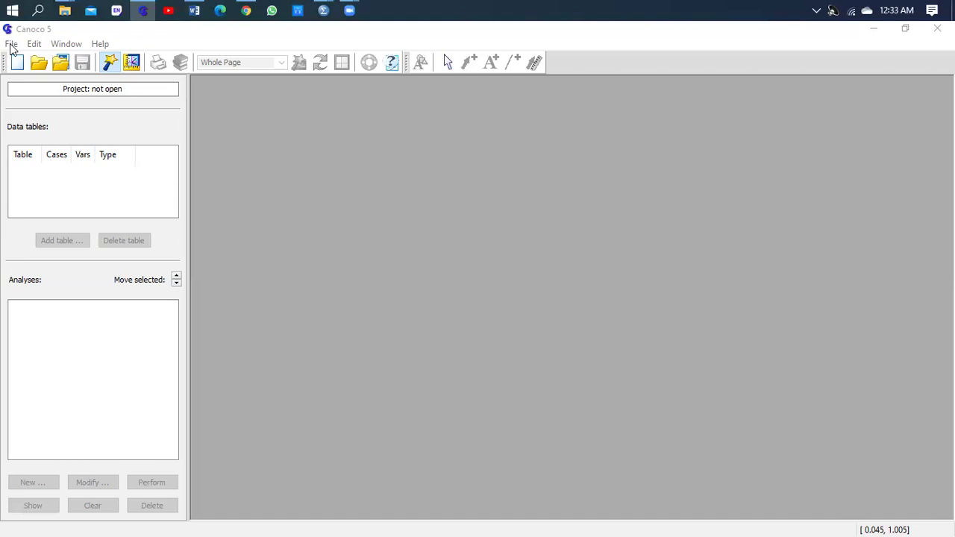
Start a project import from Excel and add the Canoco_Tutorials MBT.xls workbook.
left_click(12, 45)
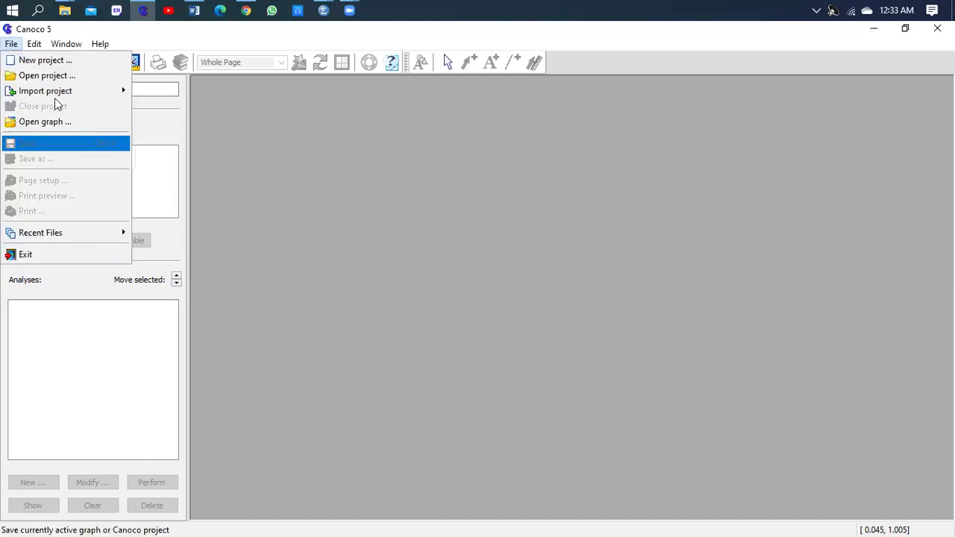
mouse_move(67, 92)
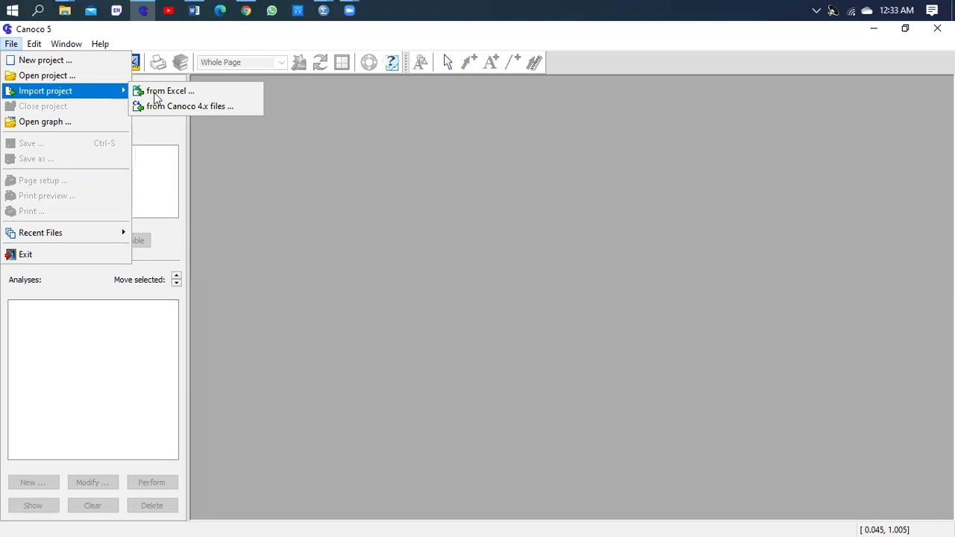
left_click(323, 176)
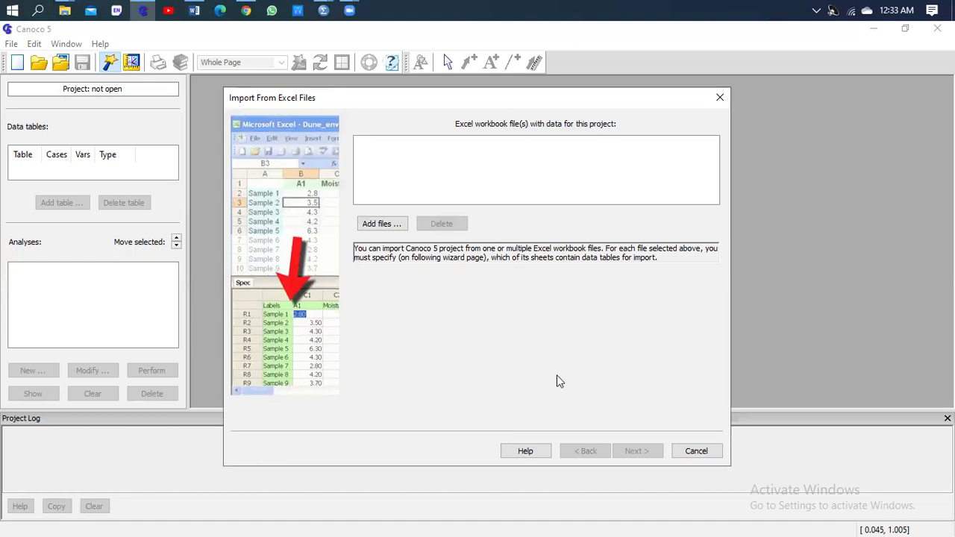
left_click(385, 227)
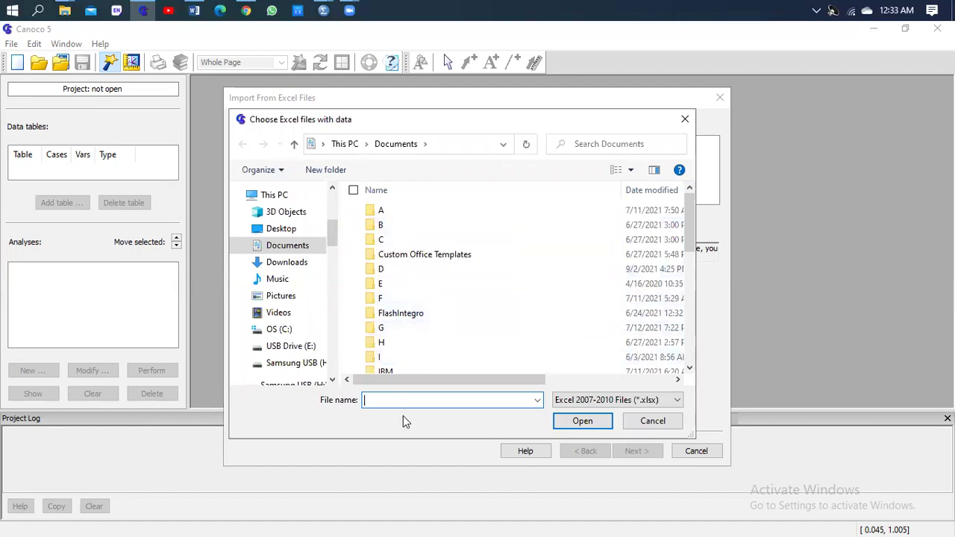
type("c")
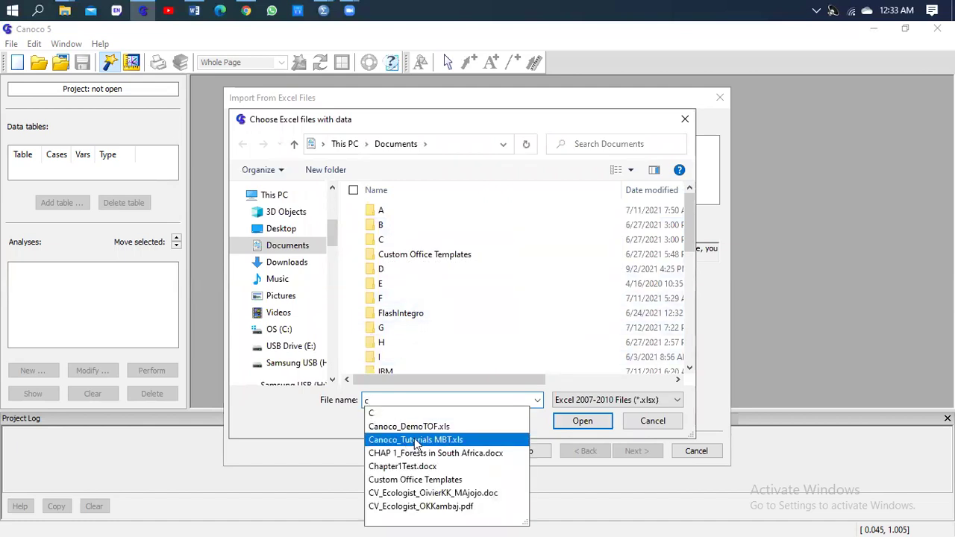
left_click(414, 439)
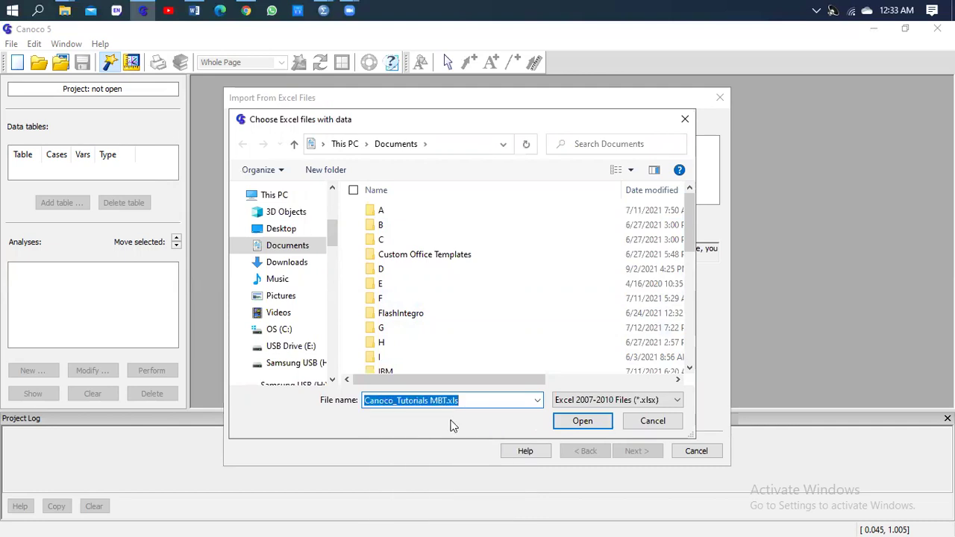
left_click(582, 422)
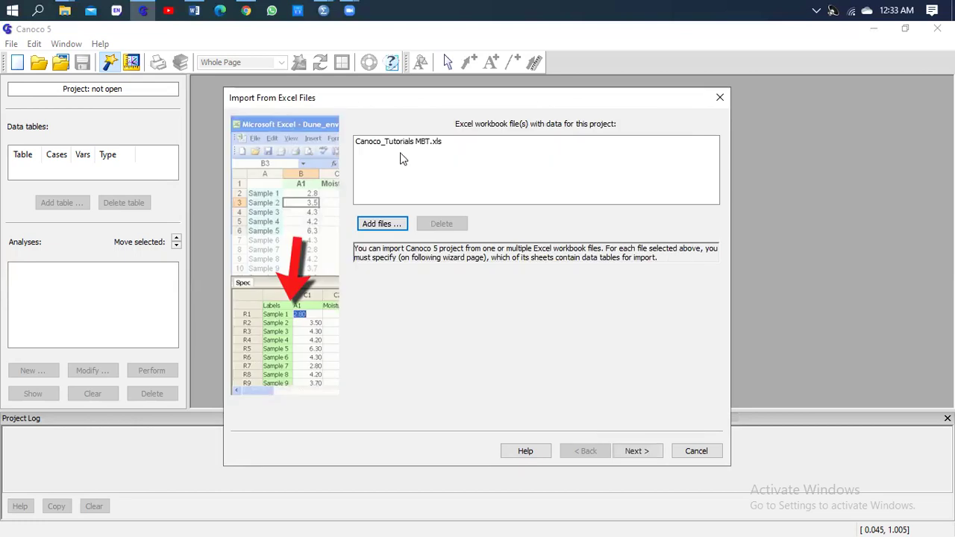
Select the Species and Environmental sheets for import as two tables.
left_click(650, 451)
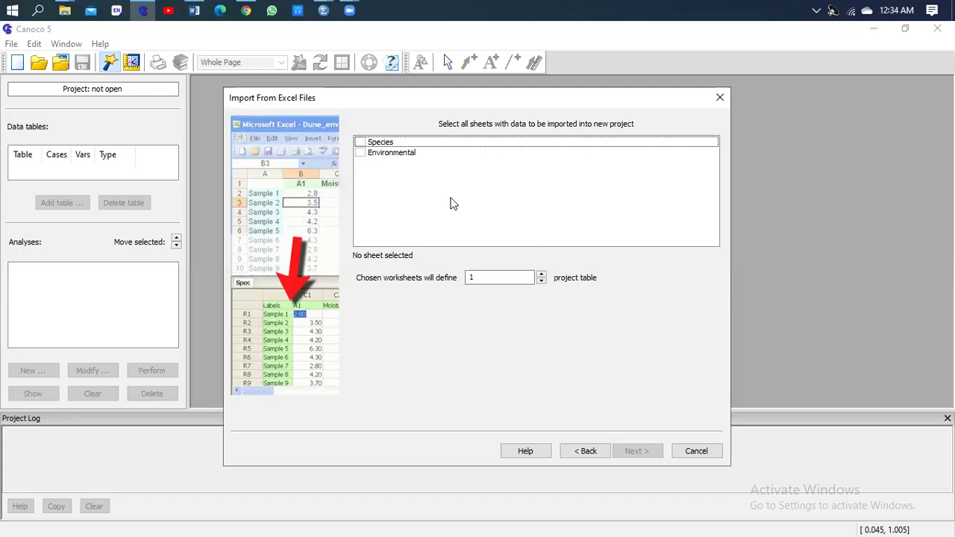
left_click(360, 143)
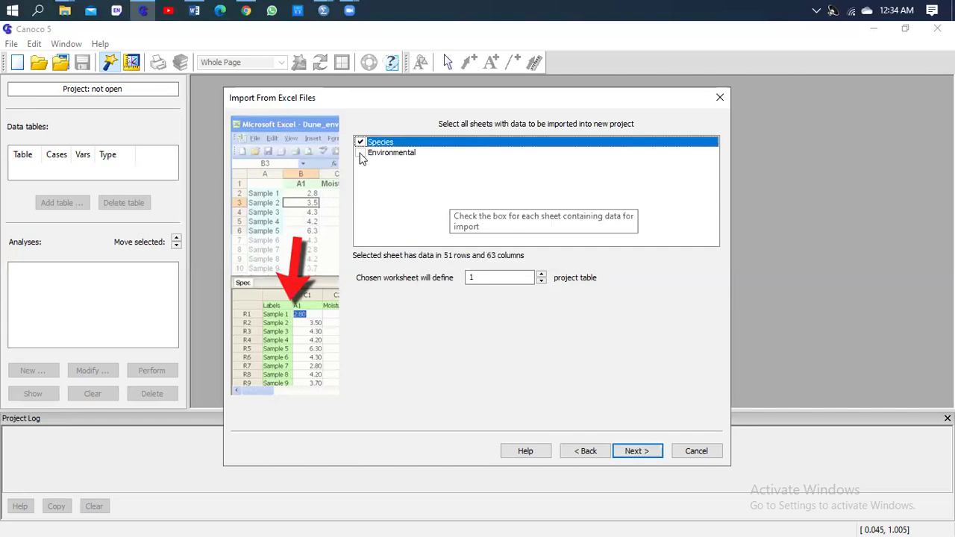
left_click(359, 153)
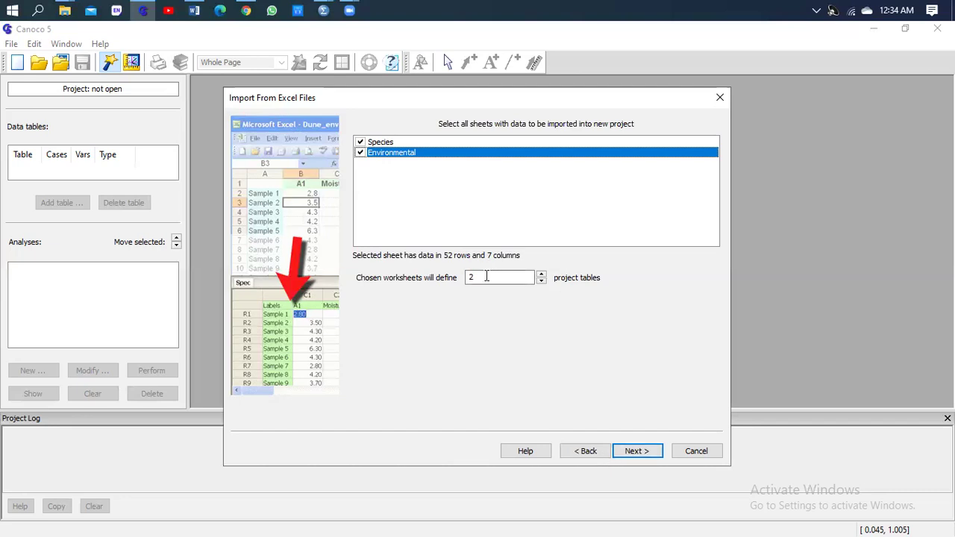
Name the first table Species and accept its cell area, rows 1–51, columns A–BK.
left_click(637, 452)
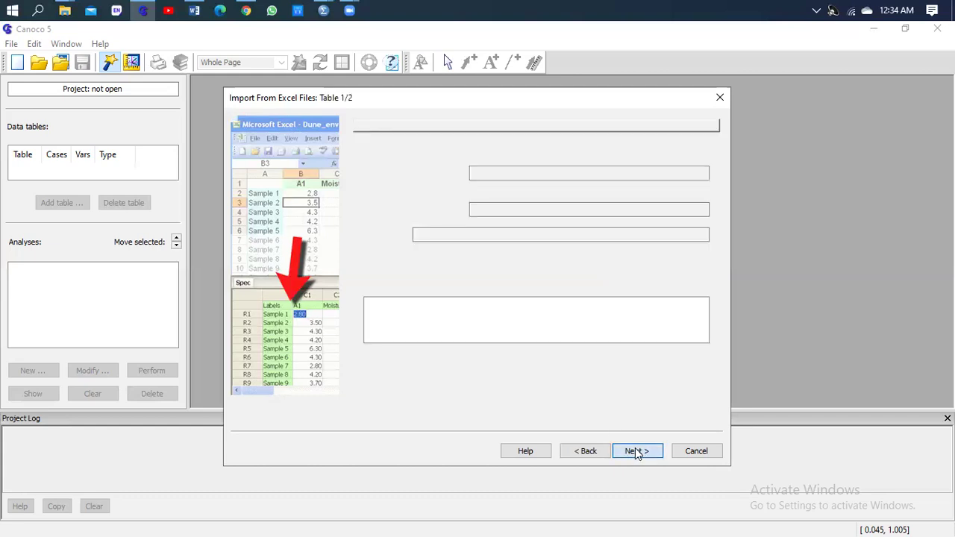
left_click(467, 234)
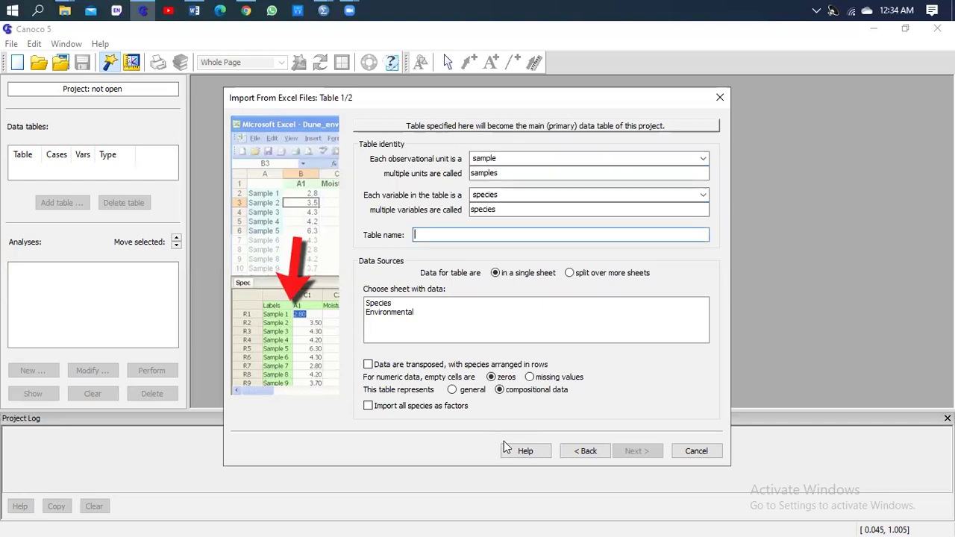
type("Species")
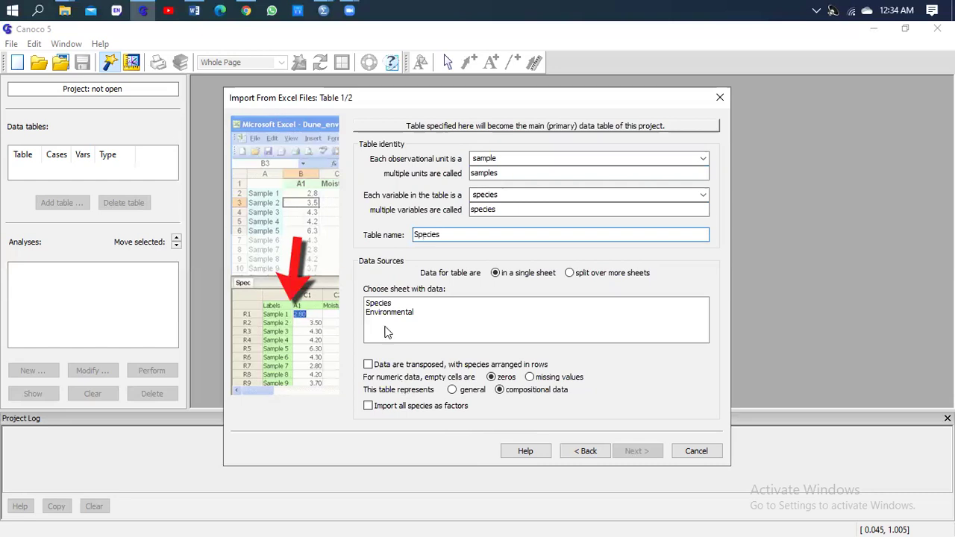
key("Tab")
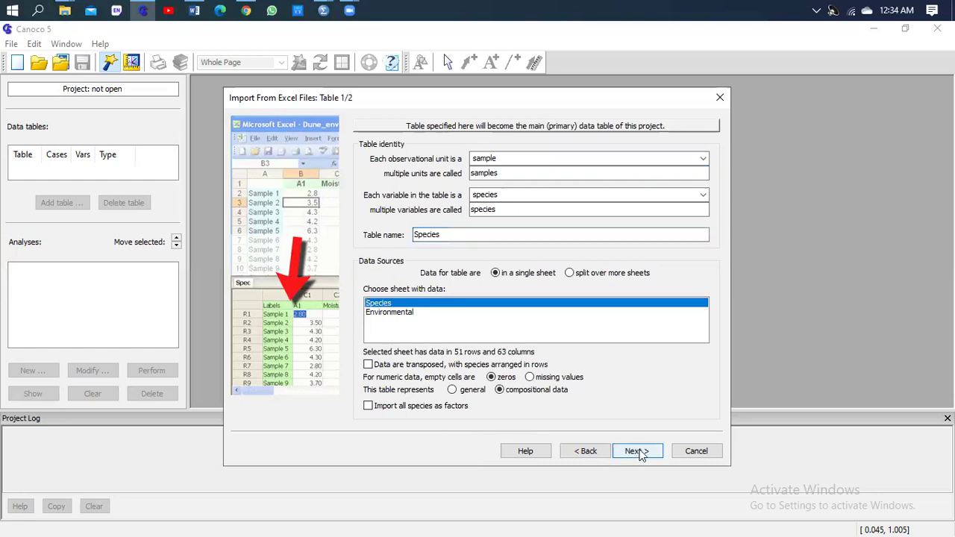
left_click(634, 452)
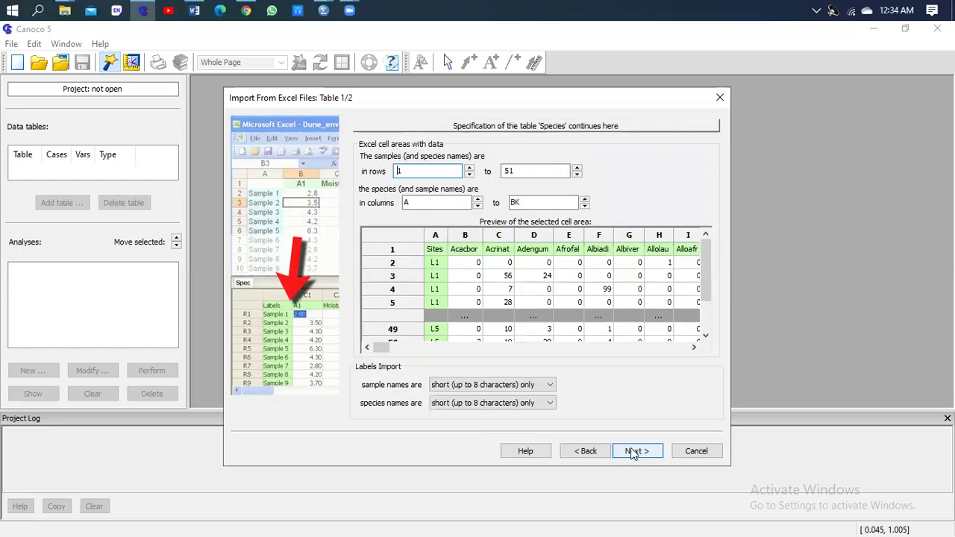
left_click(633, 453)
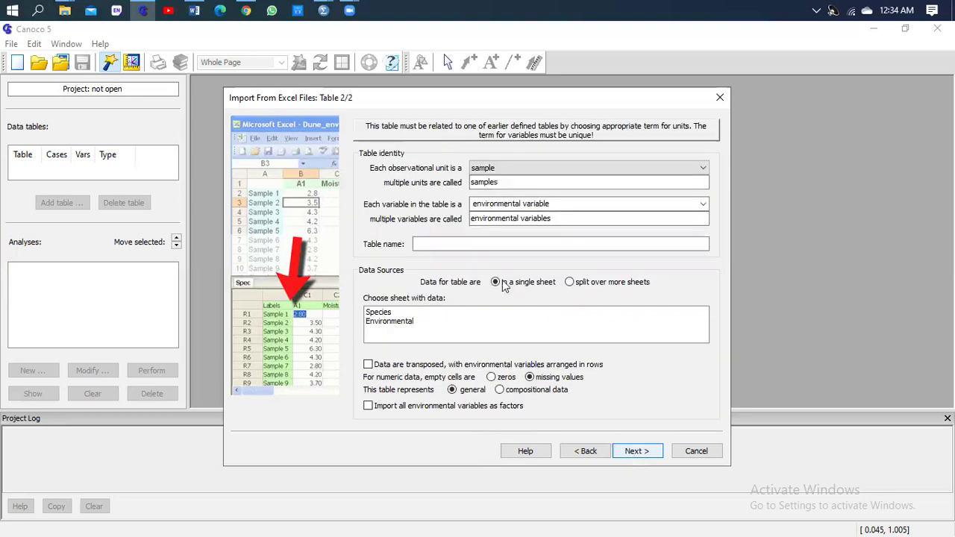
Name the second table Envi from the Environmental sheet and finish the import.
left_click(469, 242)
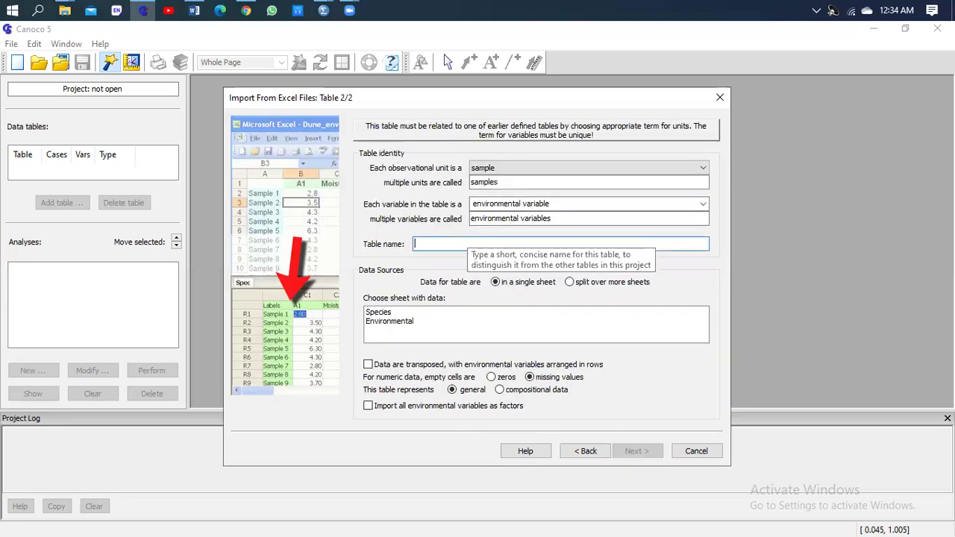
type("Envi")
left_click(374, 321)
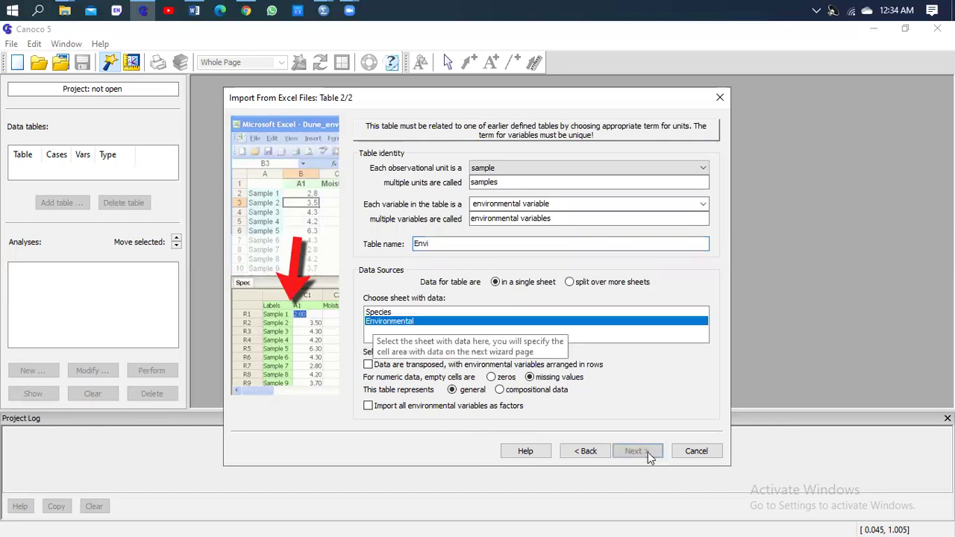
left_click(647, 452)
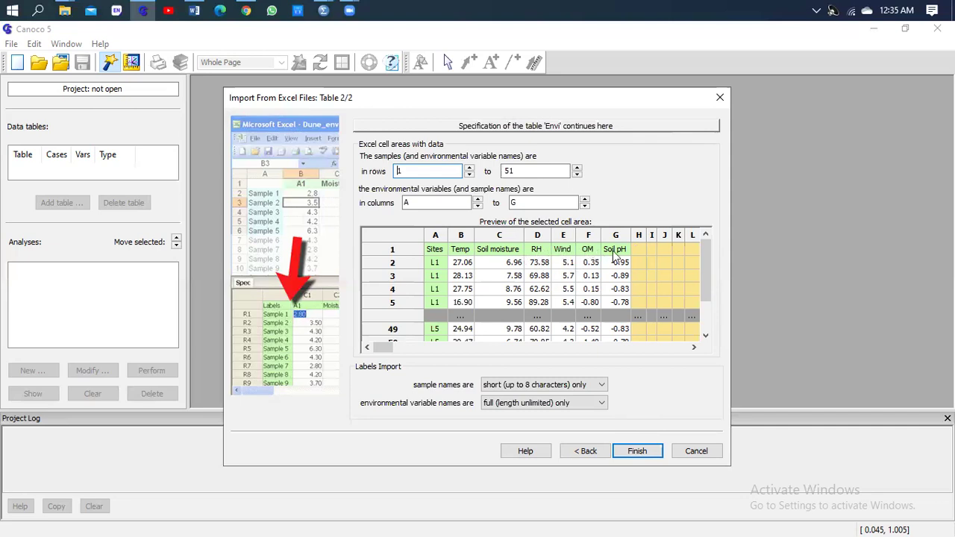
left_click(643, 450)
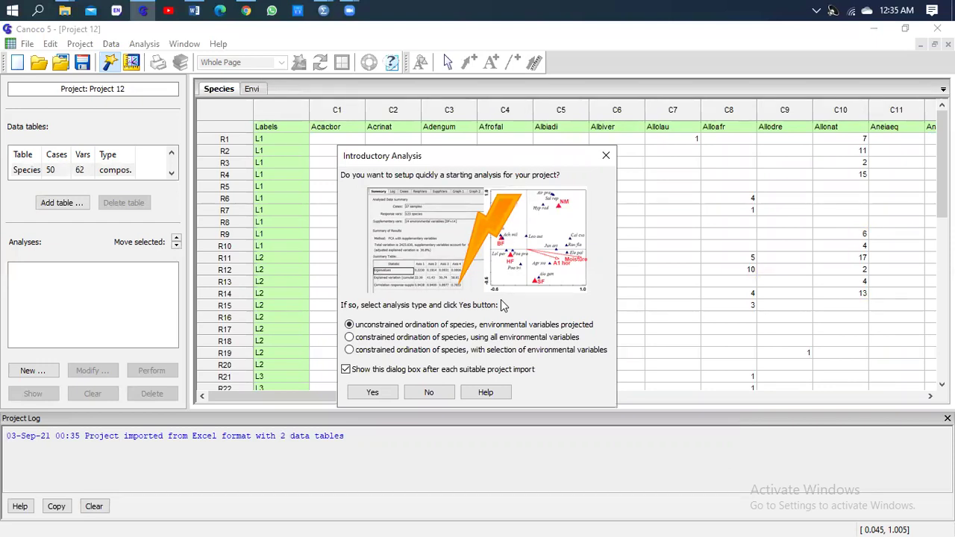
Accept the starting analysis and switch the method from DCA to PCA, reaching the Finish page.
left_click(374, 394)
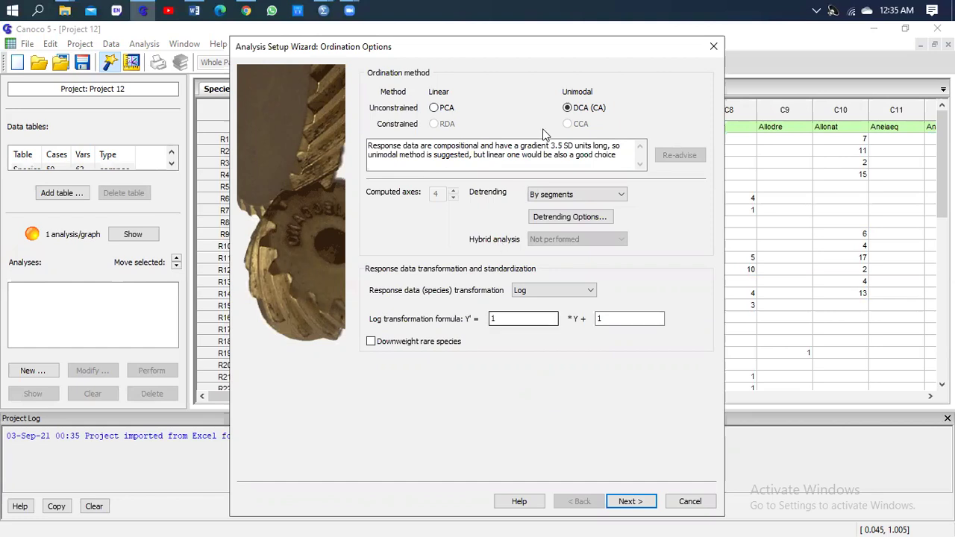
left_click(434, 109)
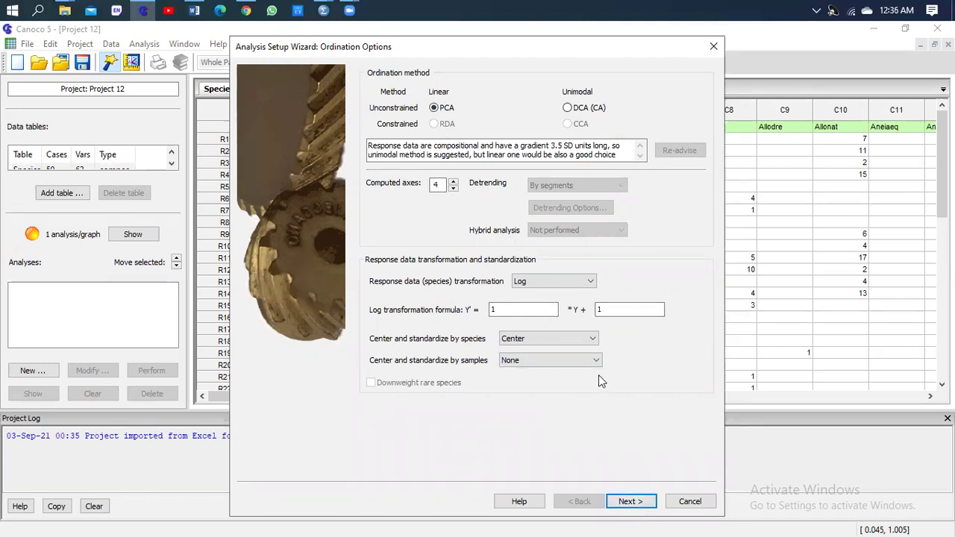
left_click(631, 502)
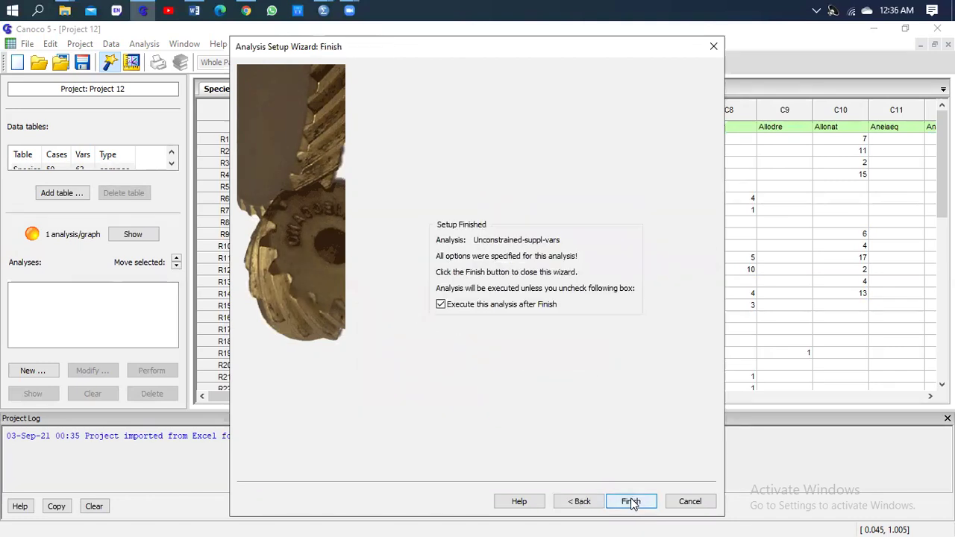
Run the analysis, keeping both the species–environment and species diversity diagrams selected.
left_click(632, 502)
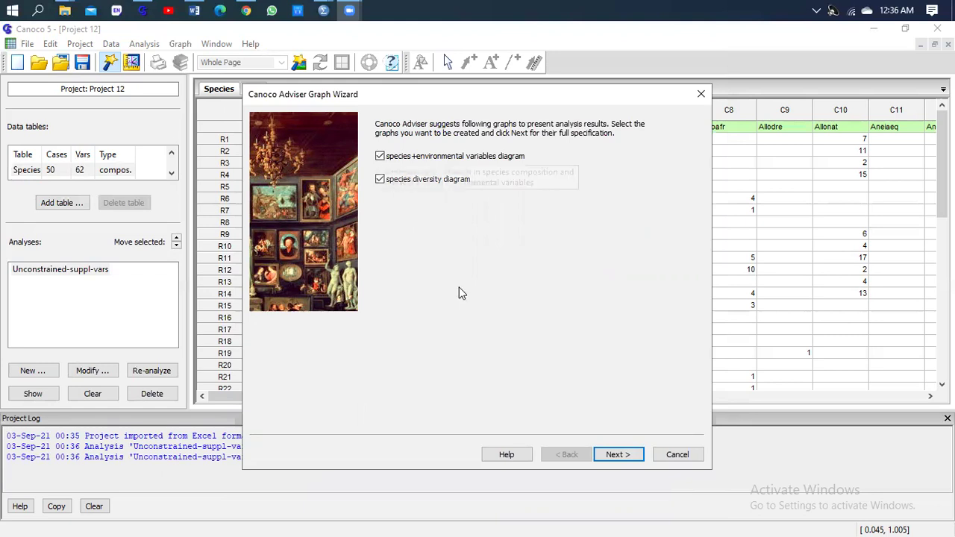
left_click(618, 455)
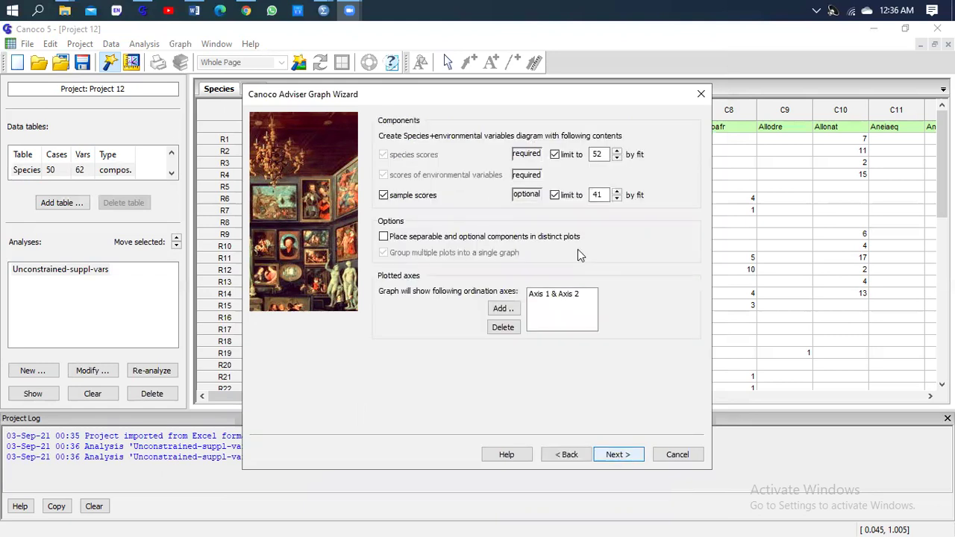
left_click(624, 457)
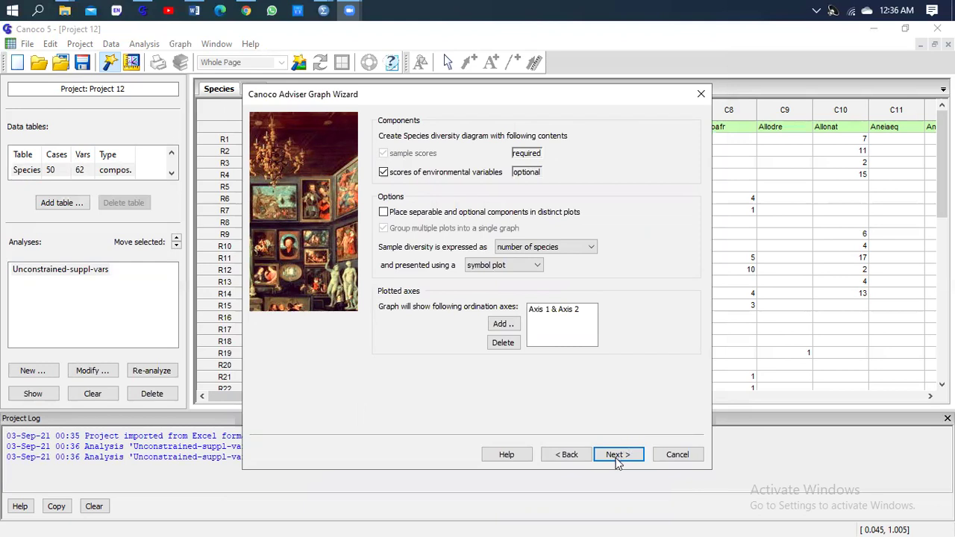
left_click(619, 457)
Create the two graphs and minimize File Explorer to reveal the PCA summary.
left_click(619, 456)
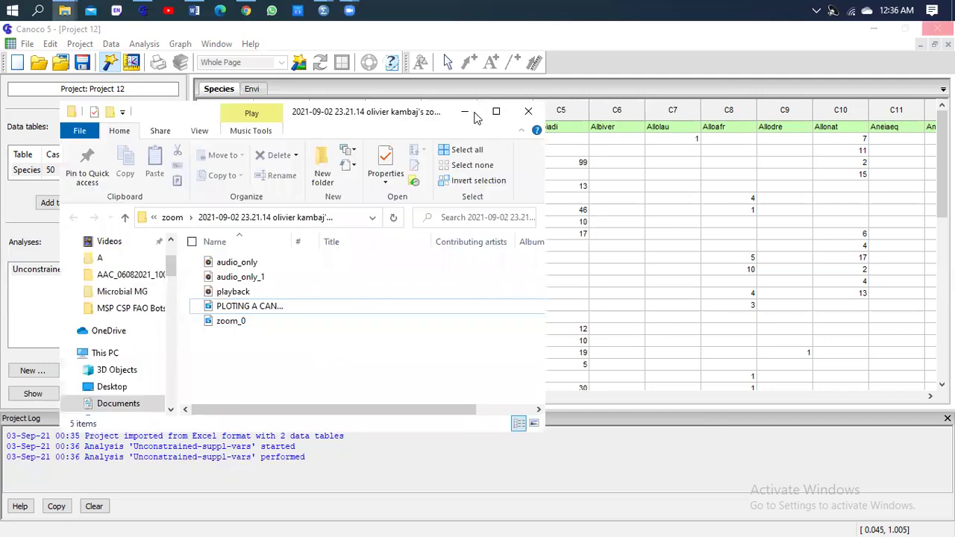
left_click(464, 112)
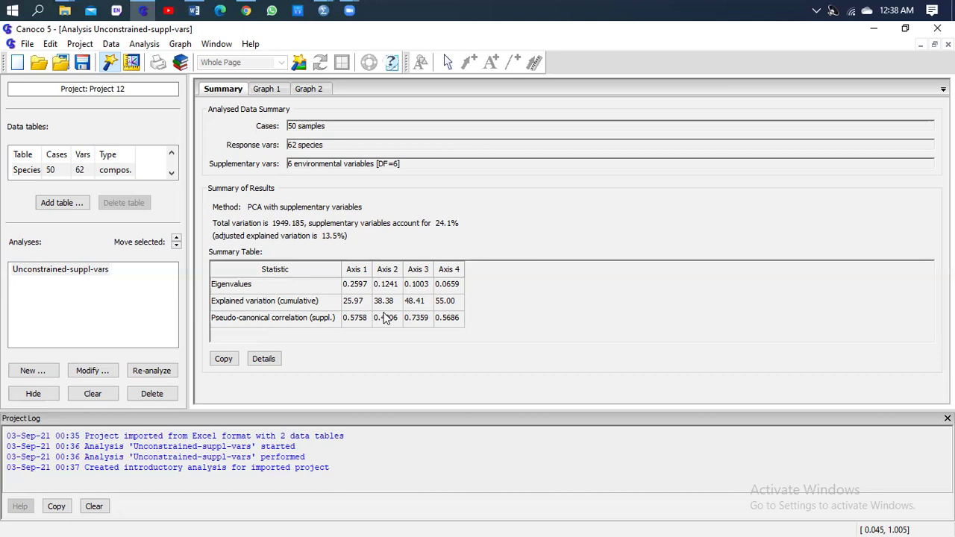
View the Graph 1 biplot with Temp and SoilPH vectors, checking the Summary in between.
left_click(265, 89)
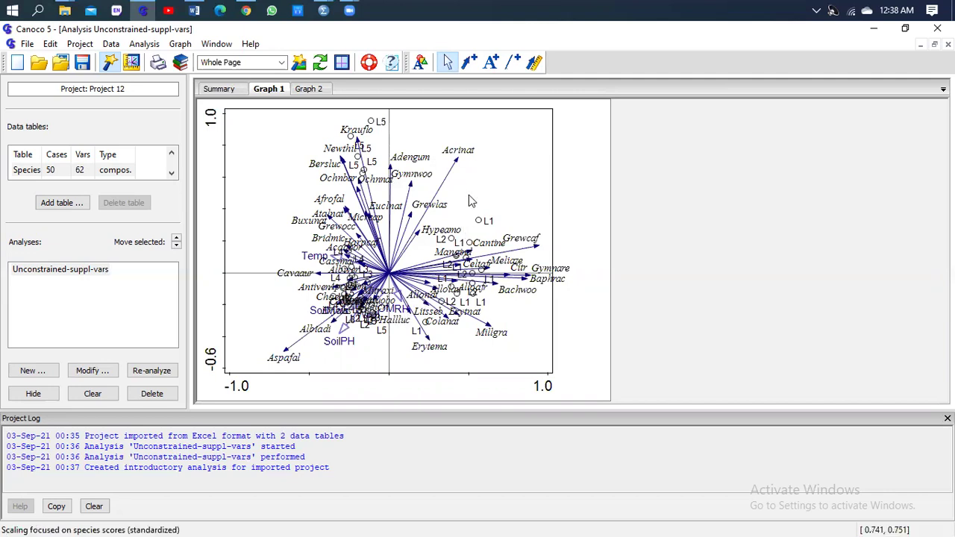
left_click(222, 89)
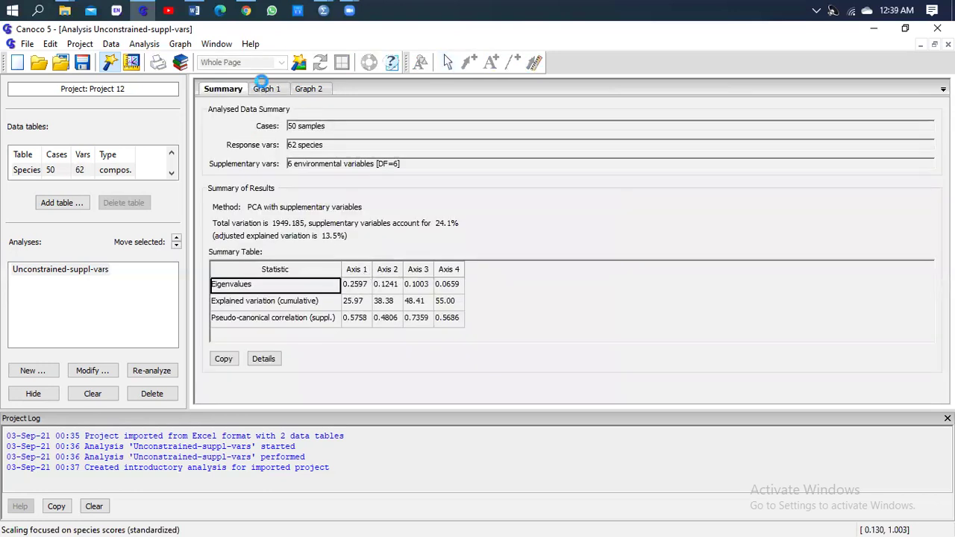
left_click(267, 88)
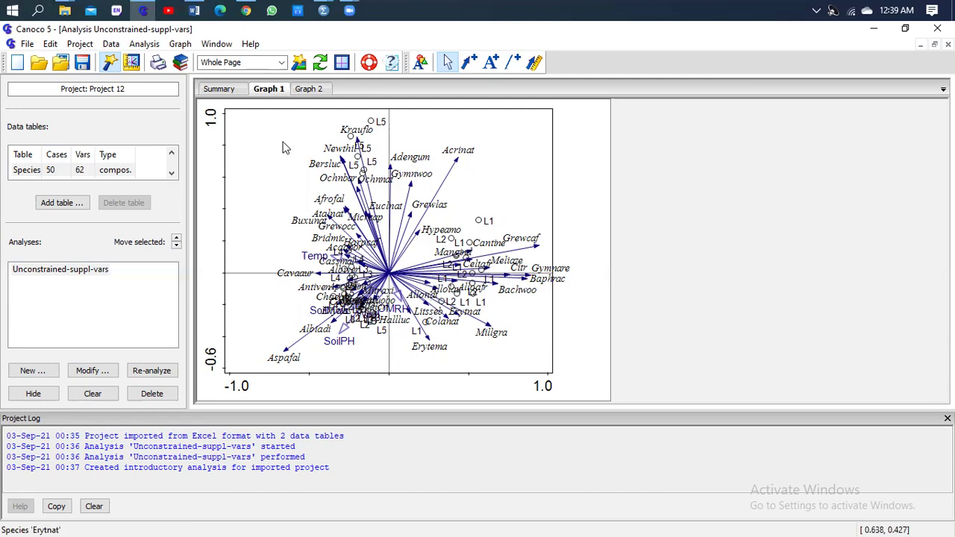
Show Graph 2, with sample circles labelled by species counts.
left_click(314, 91)
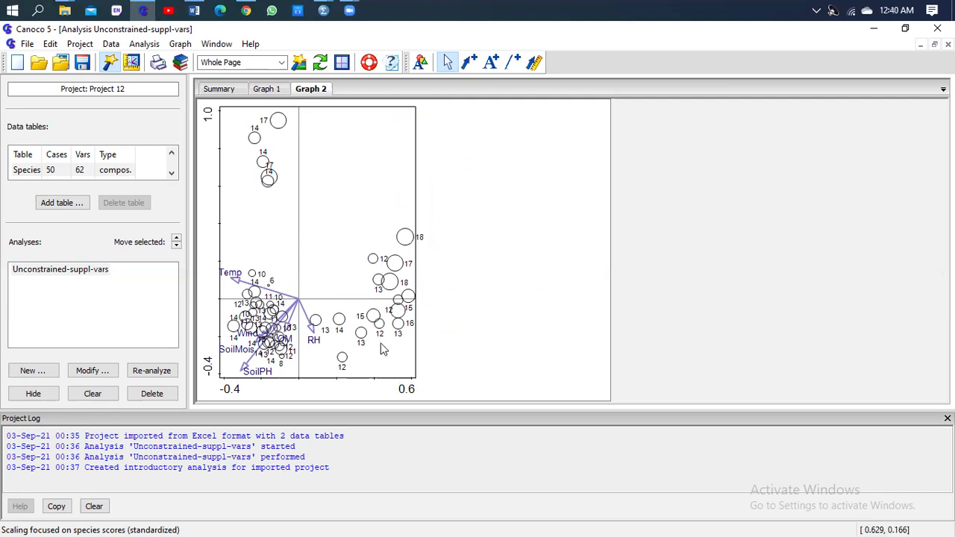
Switch back to the Graph 1 species–environment biplot tab.
left_click(266, 89)
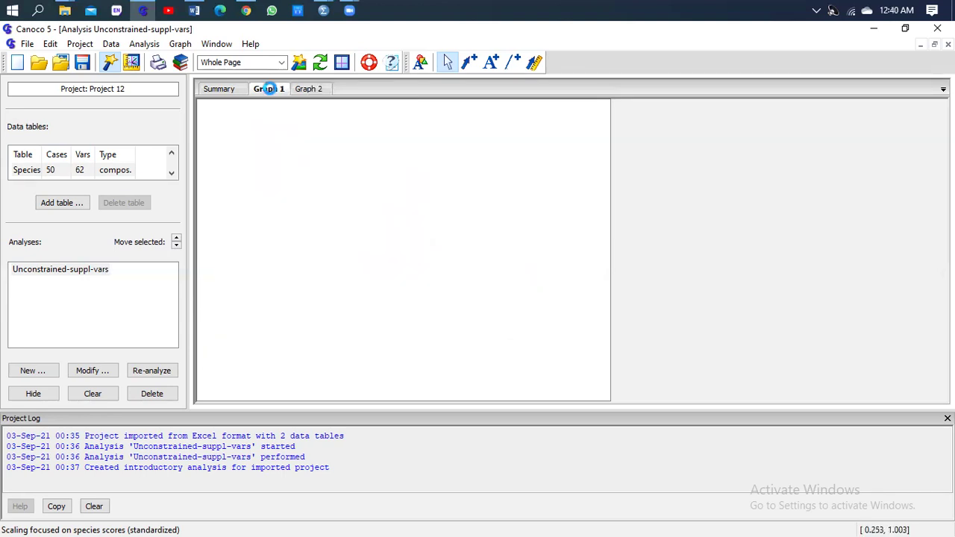